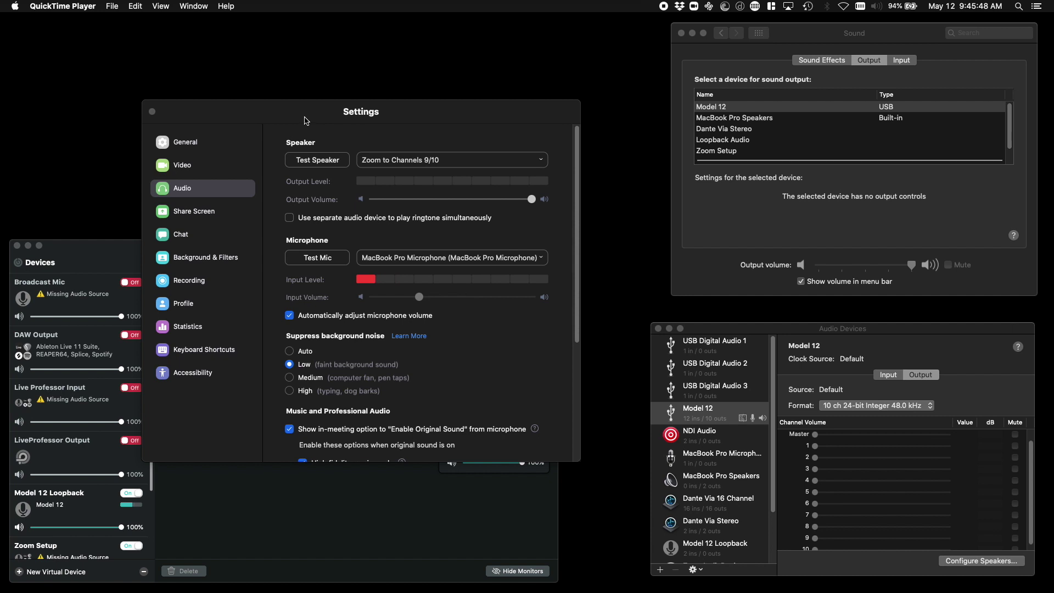
Step: Move Zoom's audio settings up-left, showing speaker output set to Zoom to Channels 9/10
left_click_drag(306, 121, 284, 76)
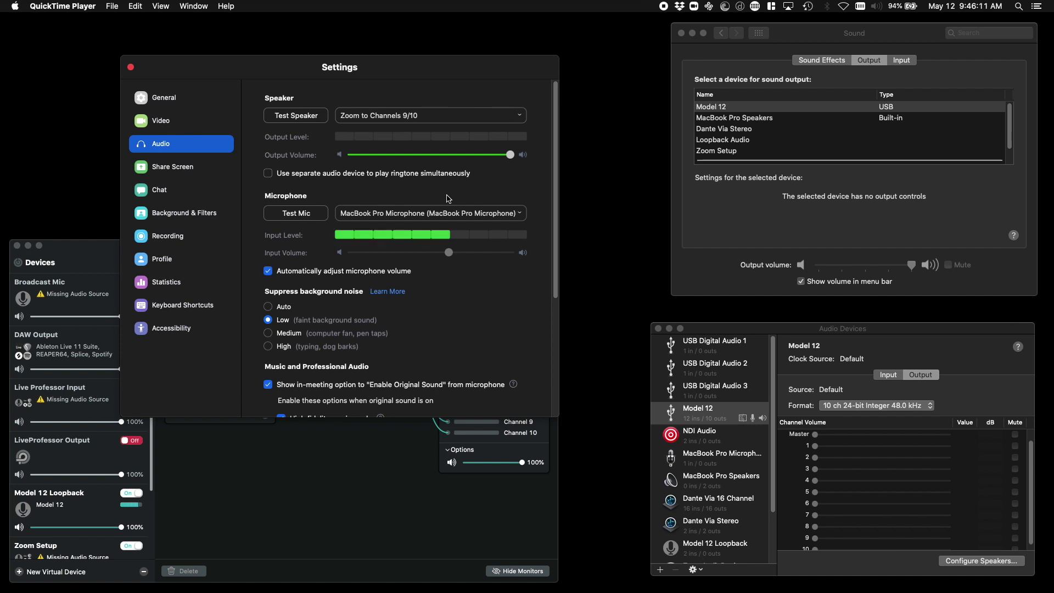
Step: Leave Zoom's speaker on Zoom to Channels 9/10 and bring forward macOS Sound output settings
left_click(348, 116)
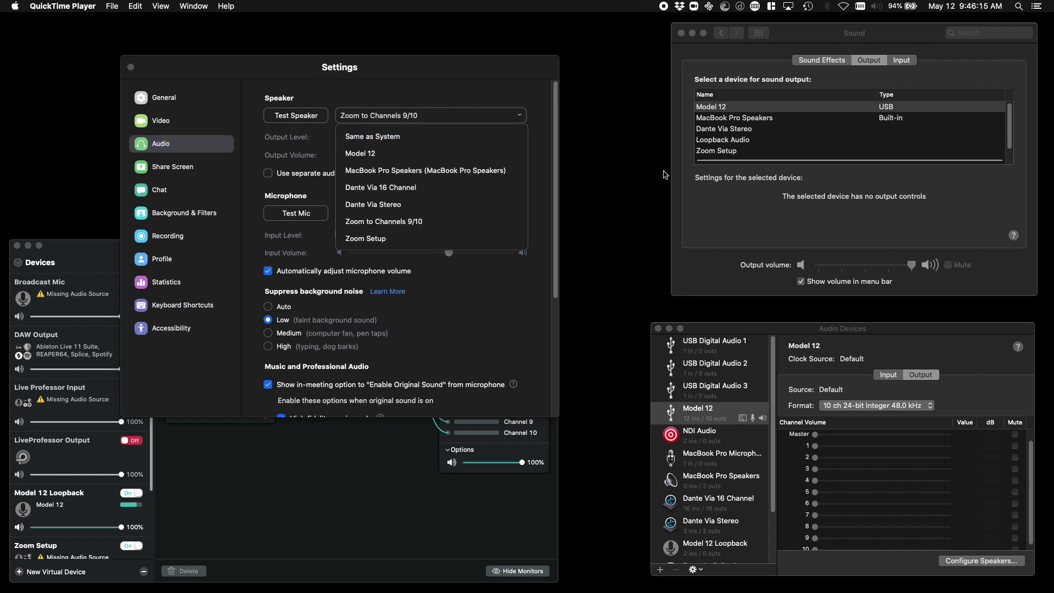
left_click(788, 102)
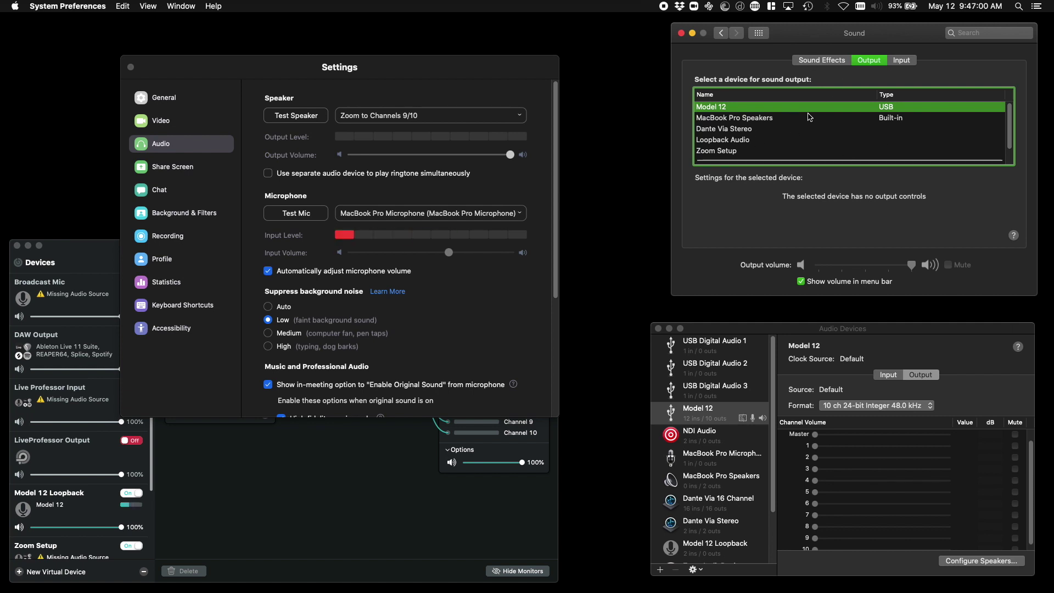
Step: Confirm Model 12's stereo speaker setup is Left on channel 9, Right on channel 10
left_click(710, 331)
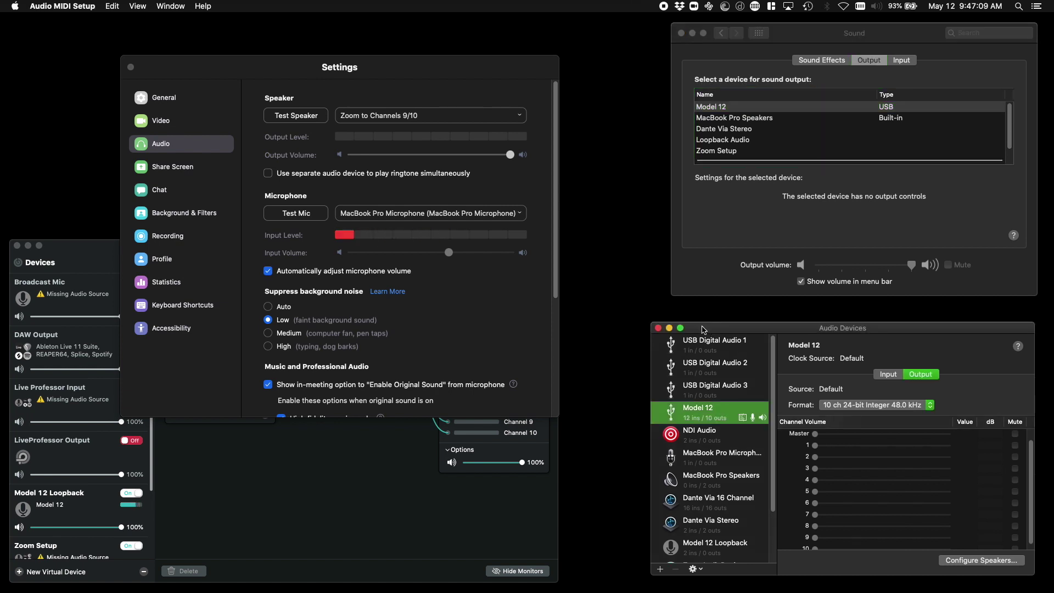
left_click_drag(704, 330, 679, 198)
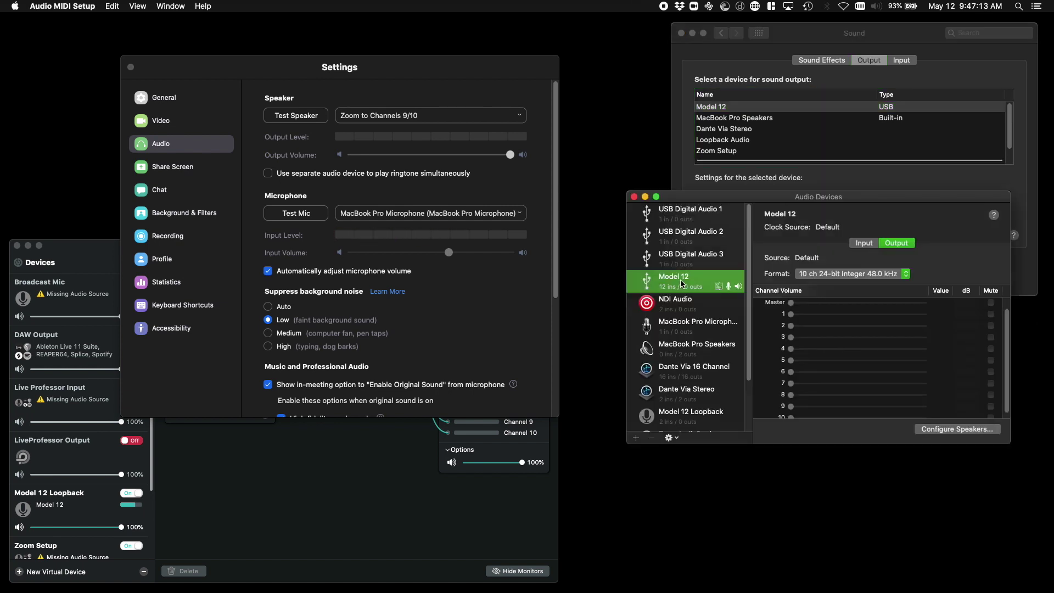
left_click_drag(711, 198, 707, 186)
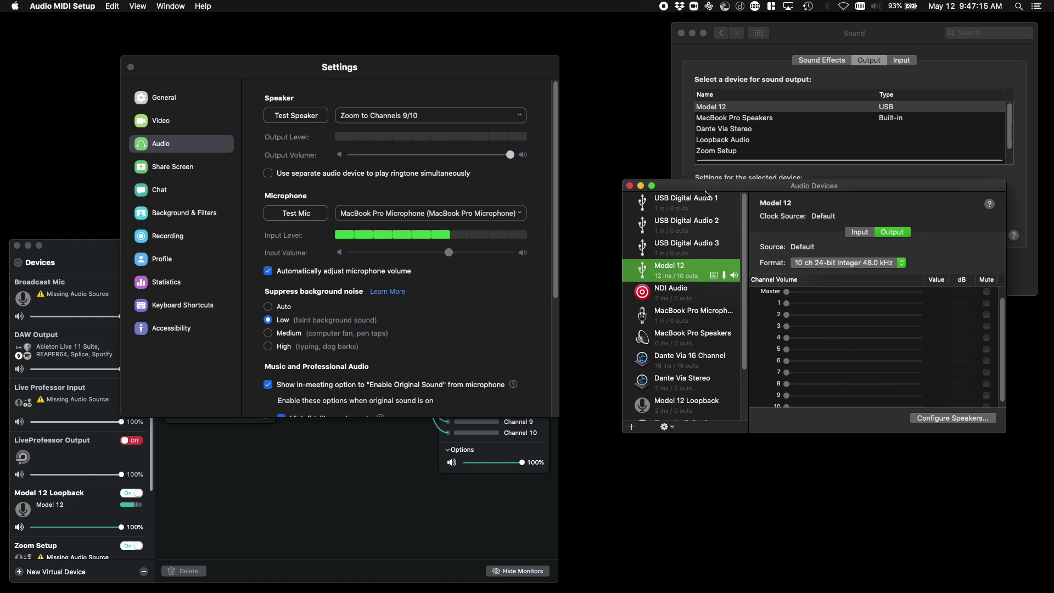
left_click(928, 421)
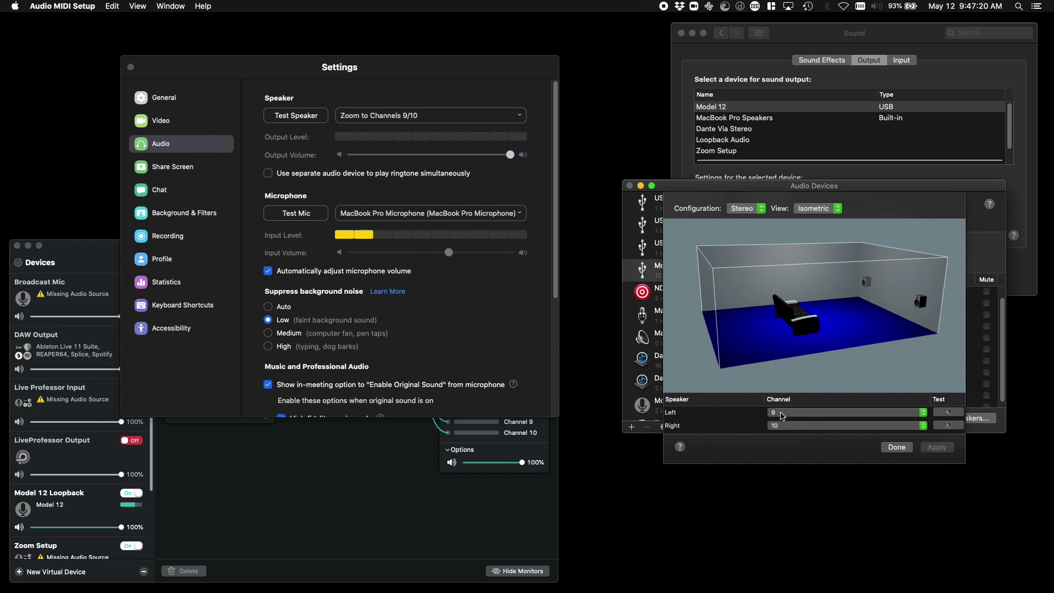
left_click(896, 446)
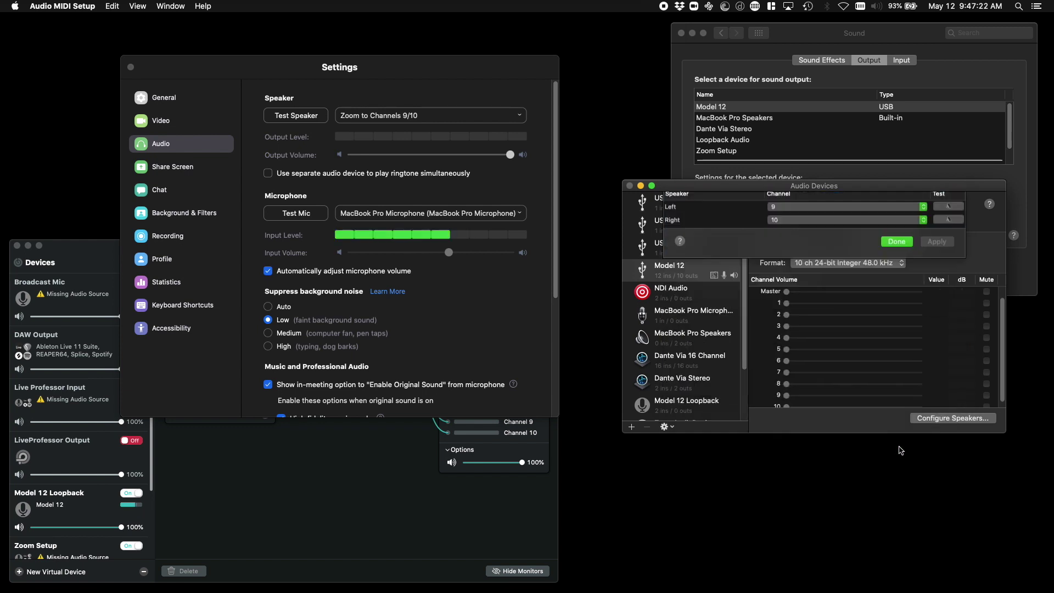
Step: Move Audio Devices aside and list Zoom's speaker output choices
left_click_drag(687, 192, 669, 303)
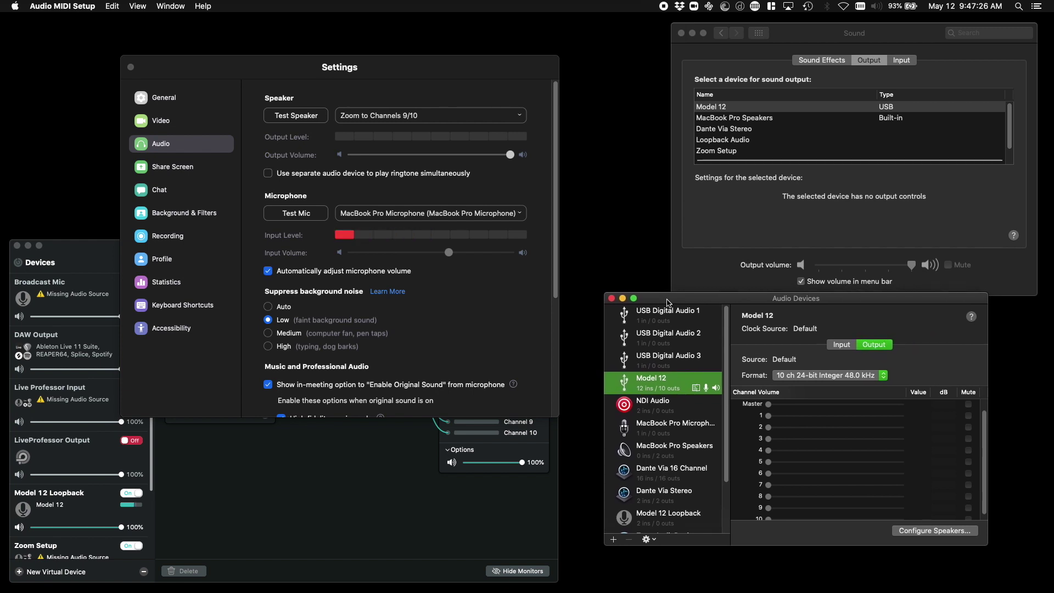
left_click(386, 92)
left_click(345, 119)
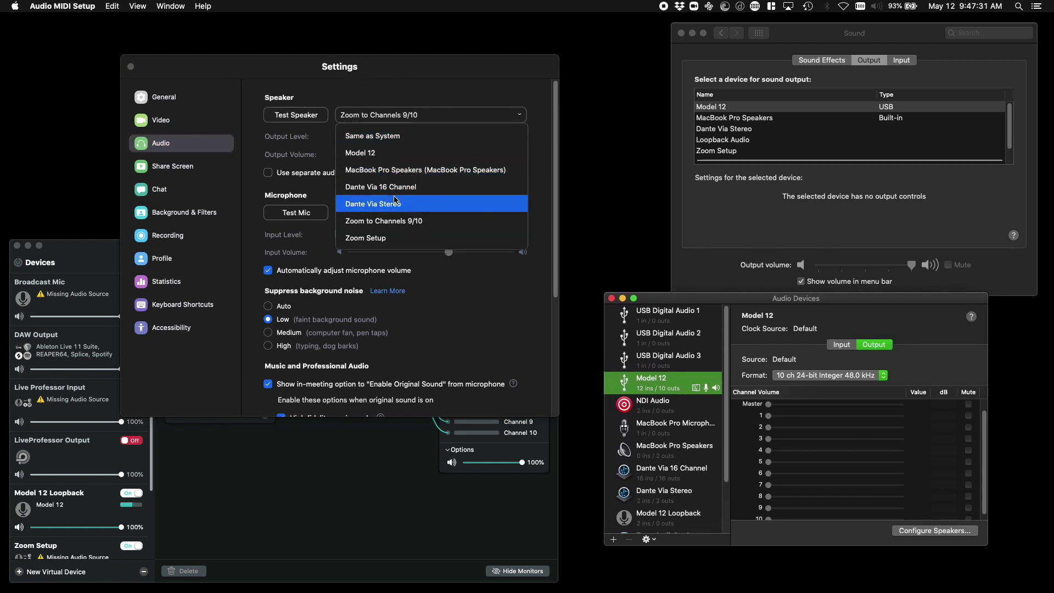
Step: Set Zoom's speaker output to Model 12, passing through Same as System
left_click(384, 141)
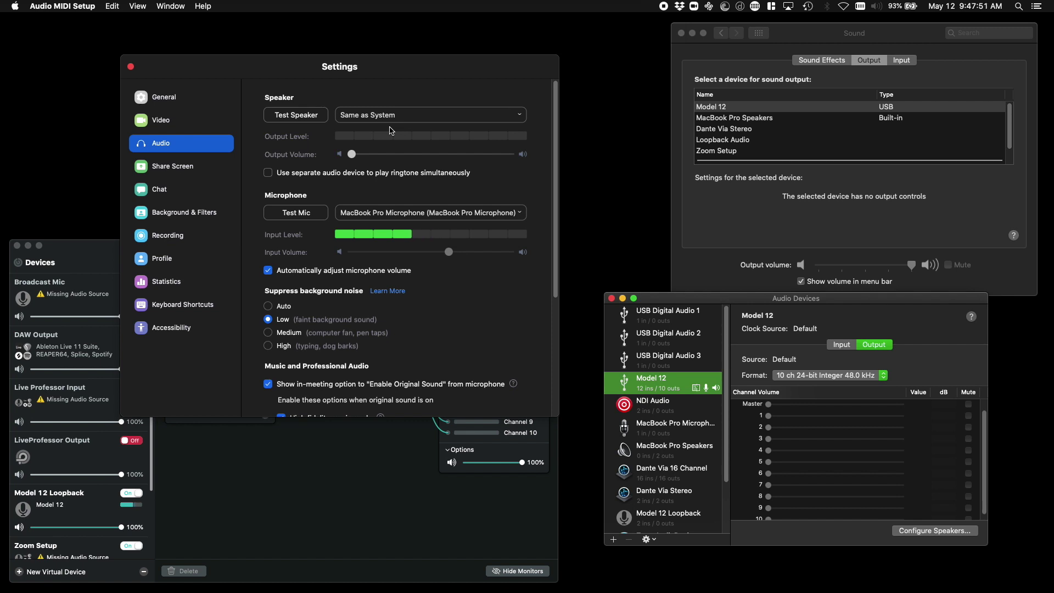
left_click_drag(357, 74, 363, 60)
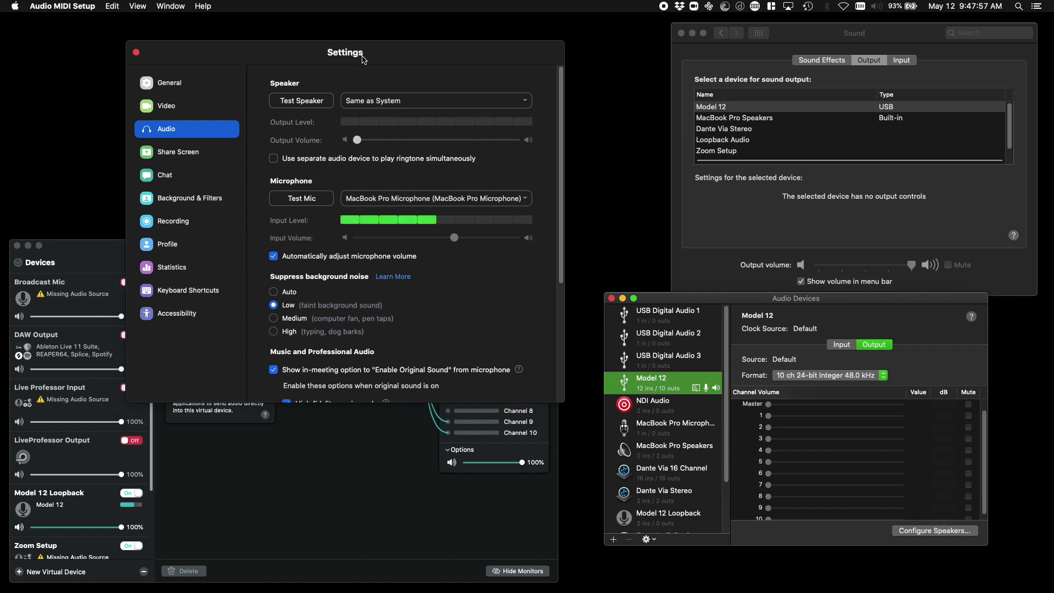
left_click(390, 102)
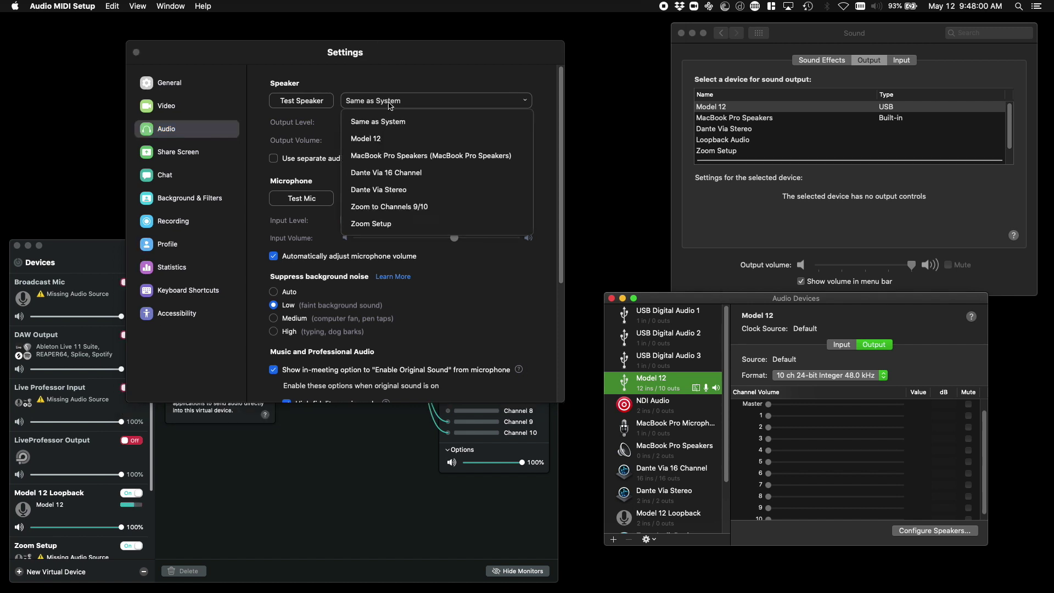
left_click(374, 78)
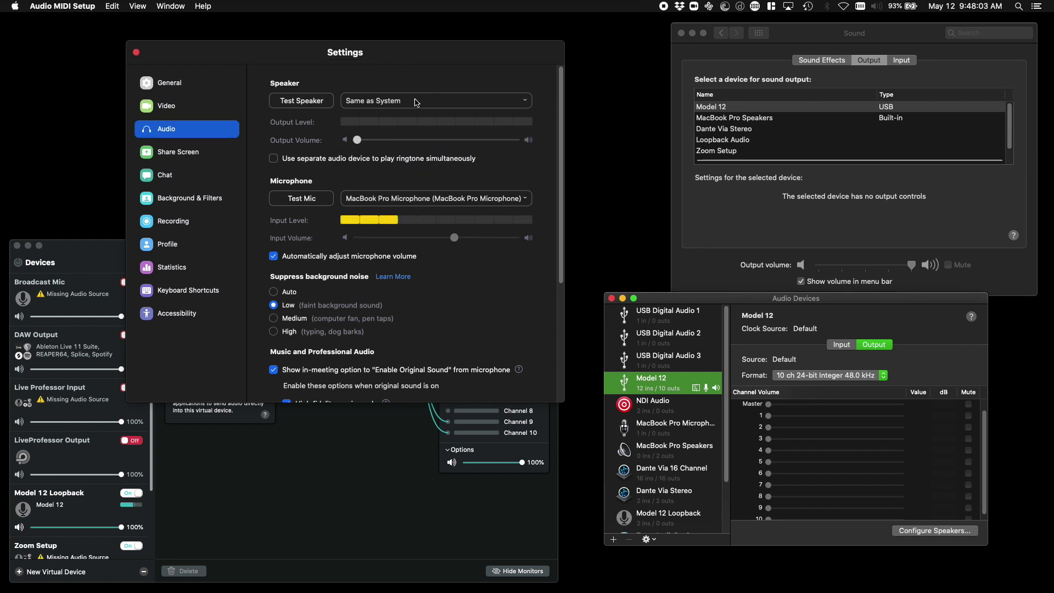
left_click(415, 101)
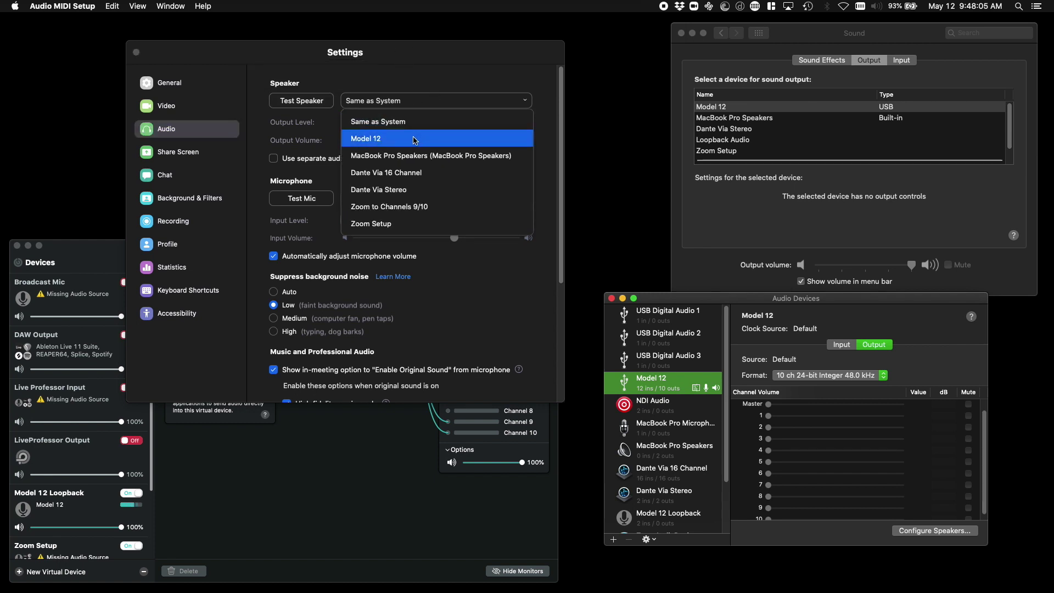
left_click(415, 138)
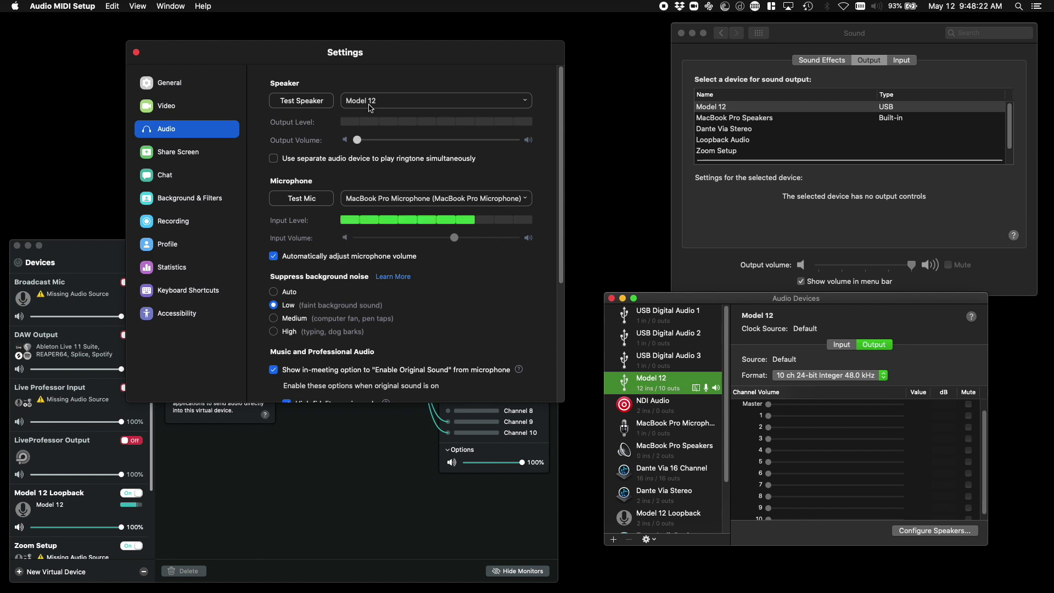
Step: Arrange the Loopback and Zoom windows and create a new Loopback Audio virtual device
left_click(113, 256)
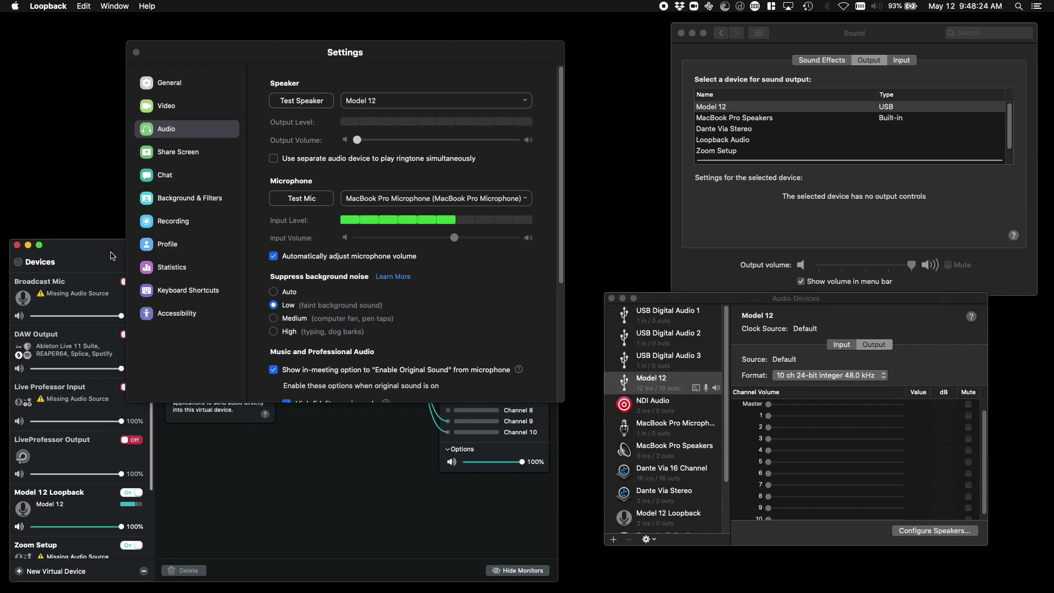
left_click_drag(163, 56, 614, 47)
left_click_drag(304, 254, 302, 121)
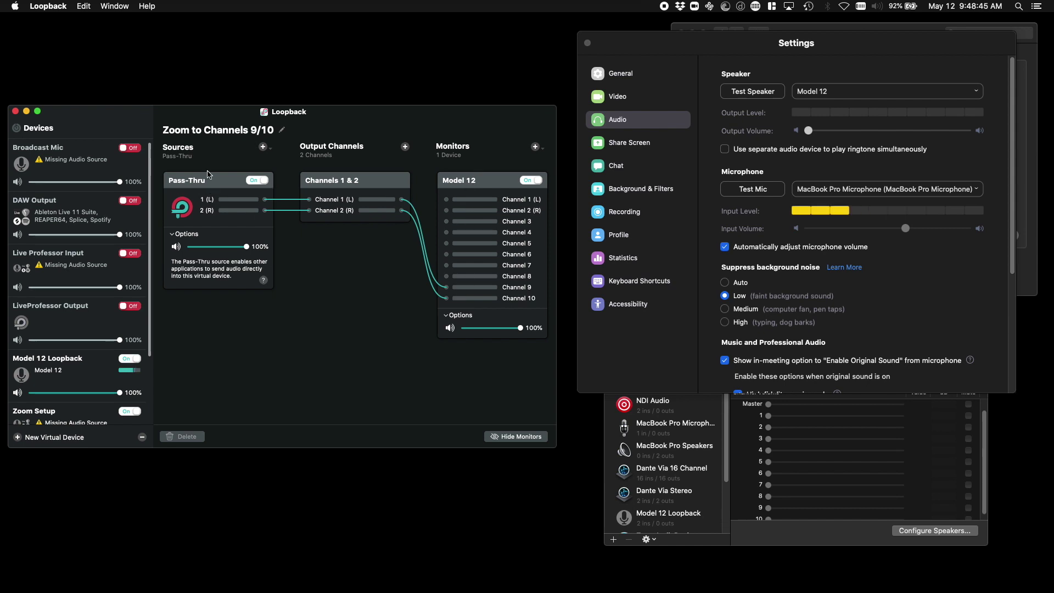
left_click(69, 441)
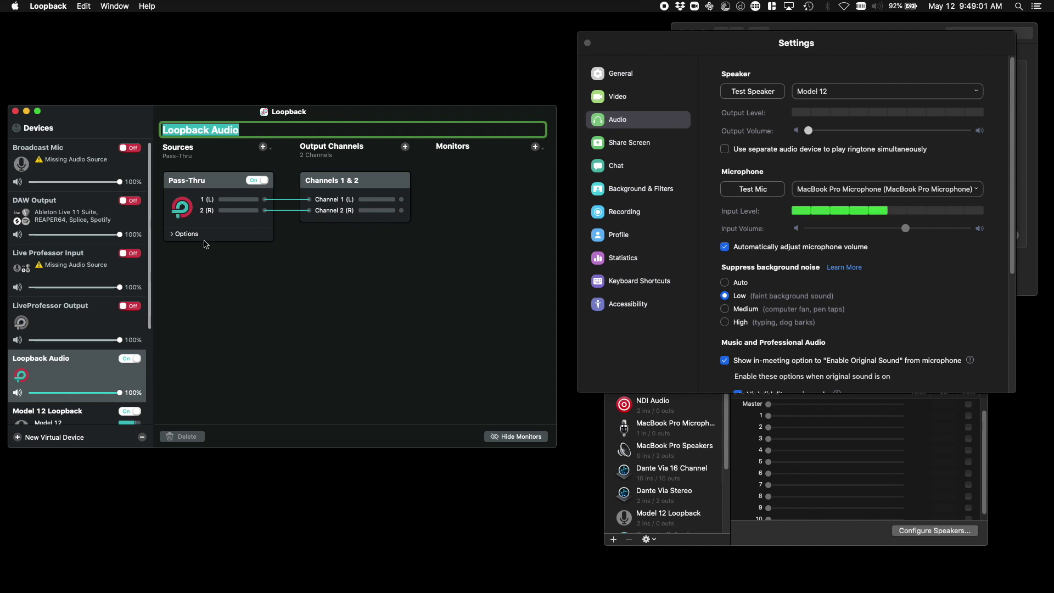
Step: Inspect Loopback Audio's Pass-Thru source at 100% volume feeding Channels 1 & 2
left_click(815, 49)
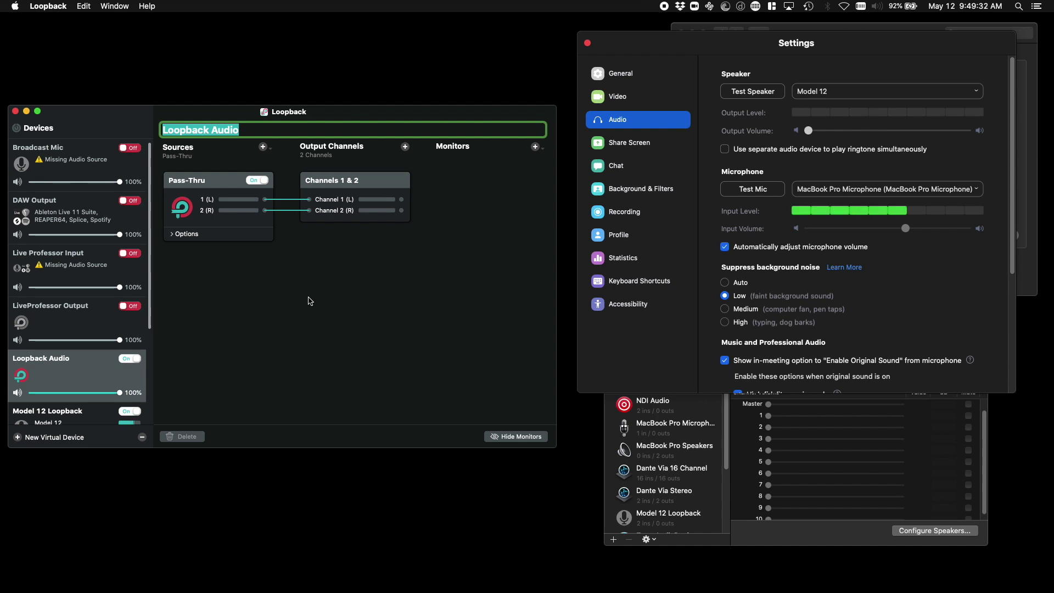
left_click(186, 185)
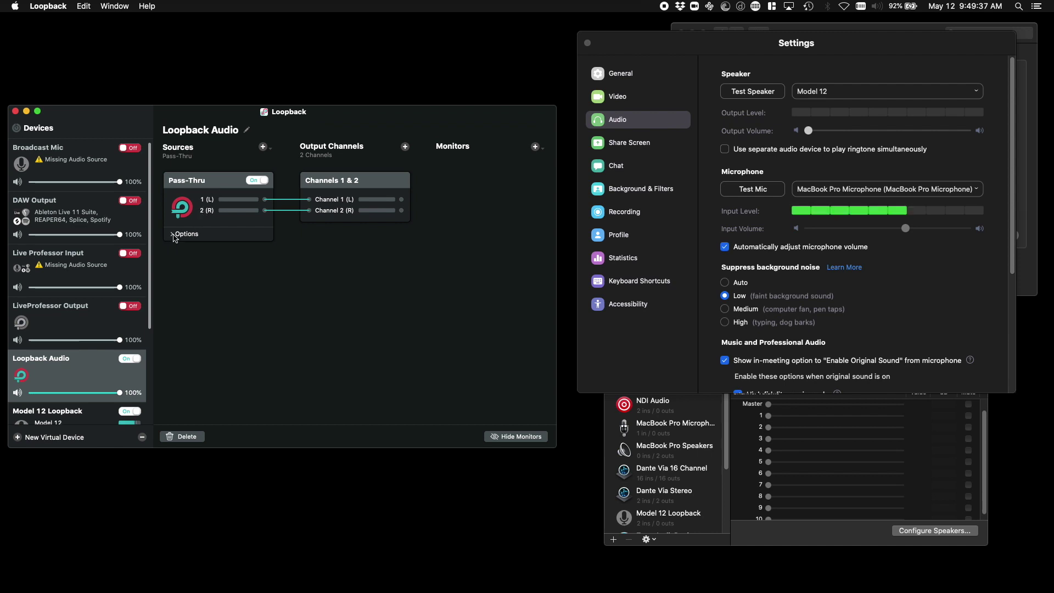
left_click(173, 235)
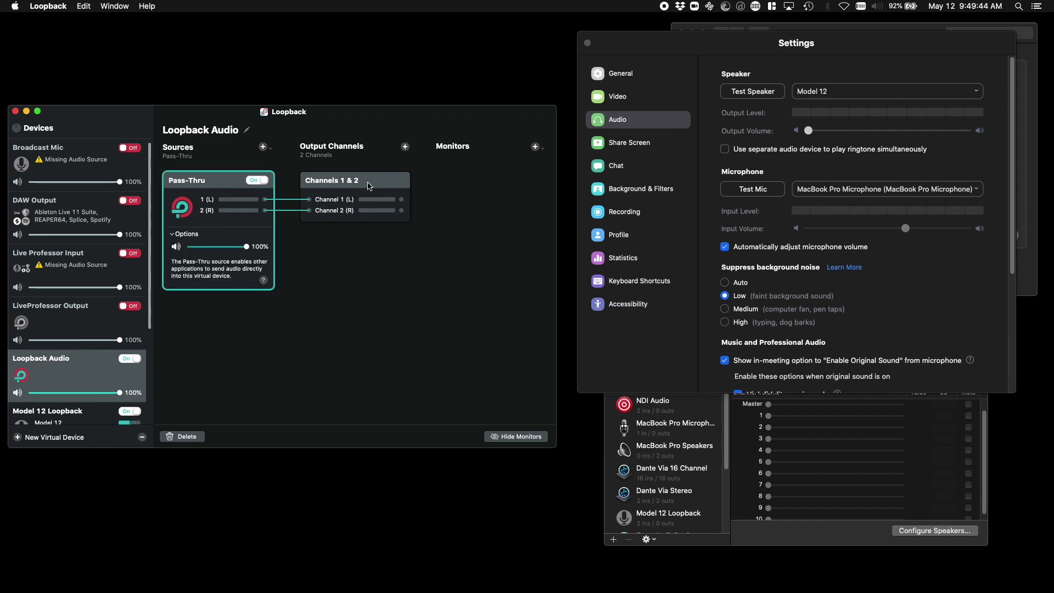
left_click(333, 213)
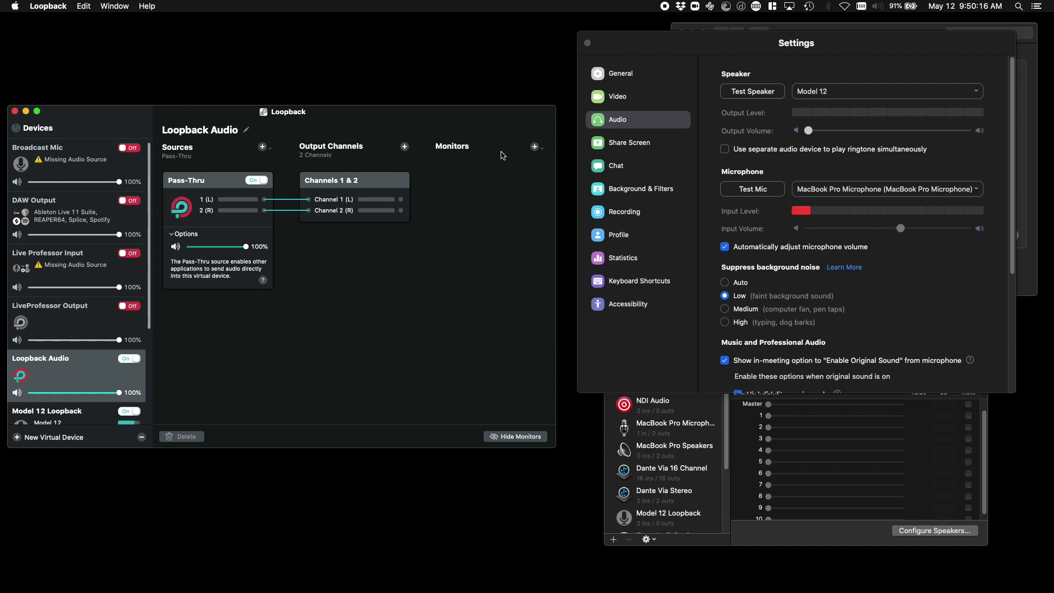
Step: Add Model 12 as a monitor, routing Channel 1 to Channel 9 and Channel 2 to Channel 10
left_click(535, 149)
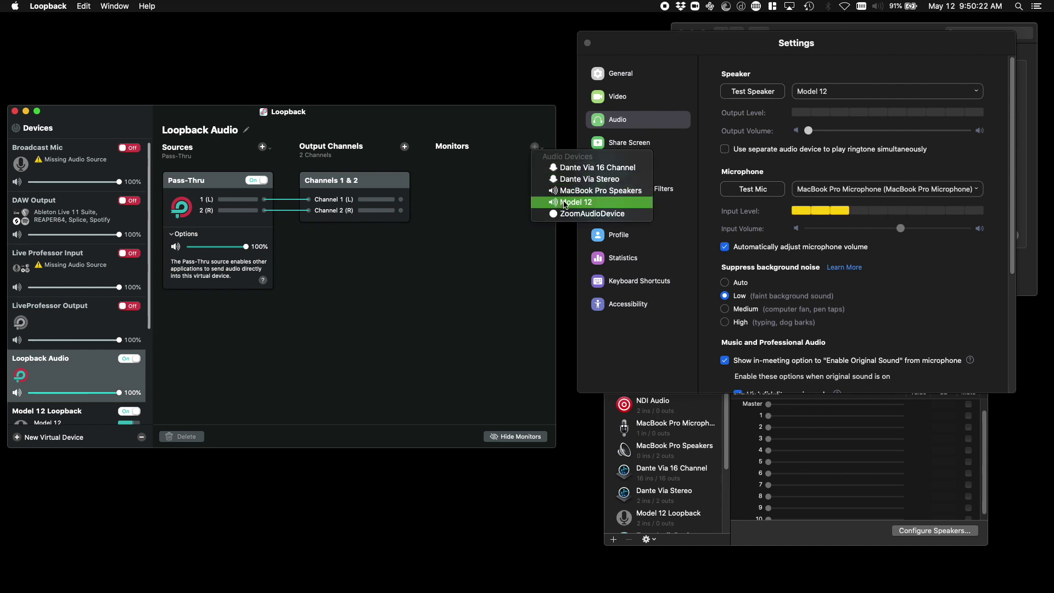
left_click(556, 203)
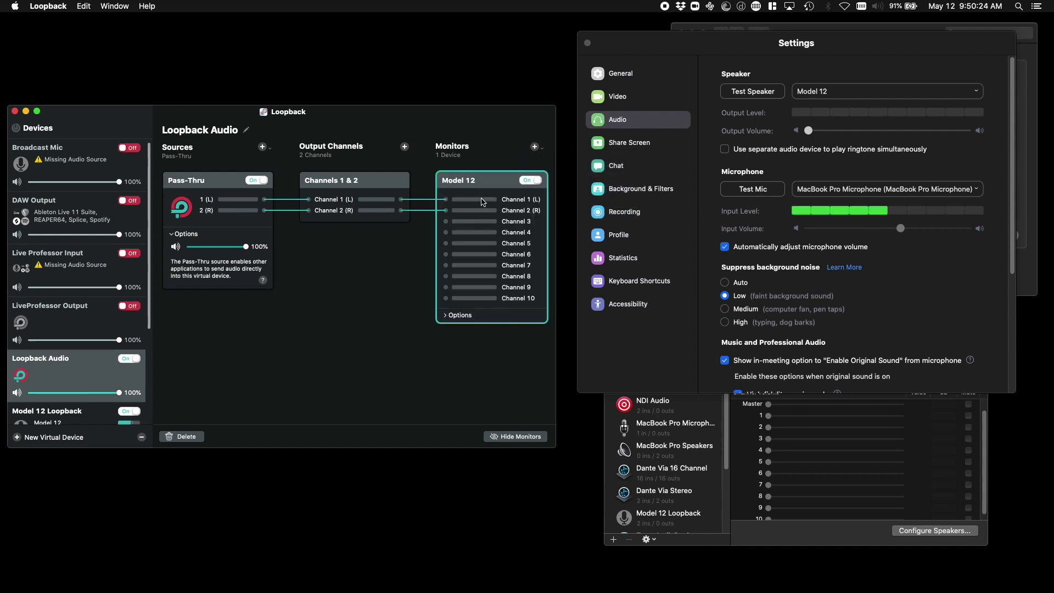
left_click(311, 323)
left_click(183, 436)
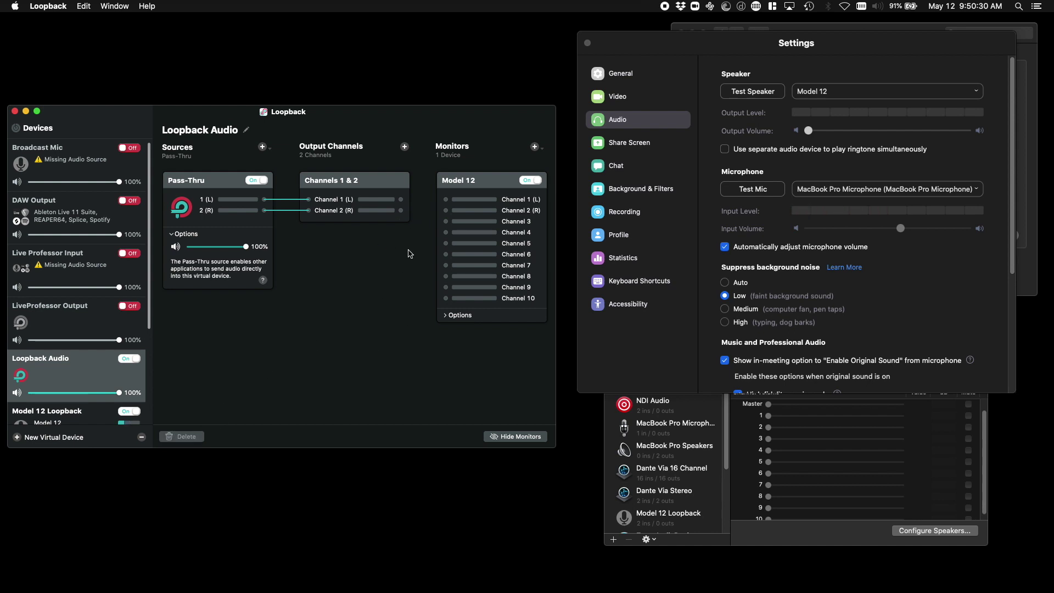
left_click_drag(402, 201, 454, 292)
left_click_drag(402, 210, 441, 298)
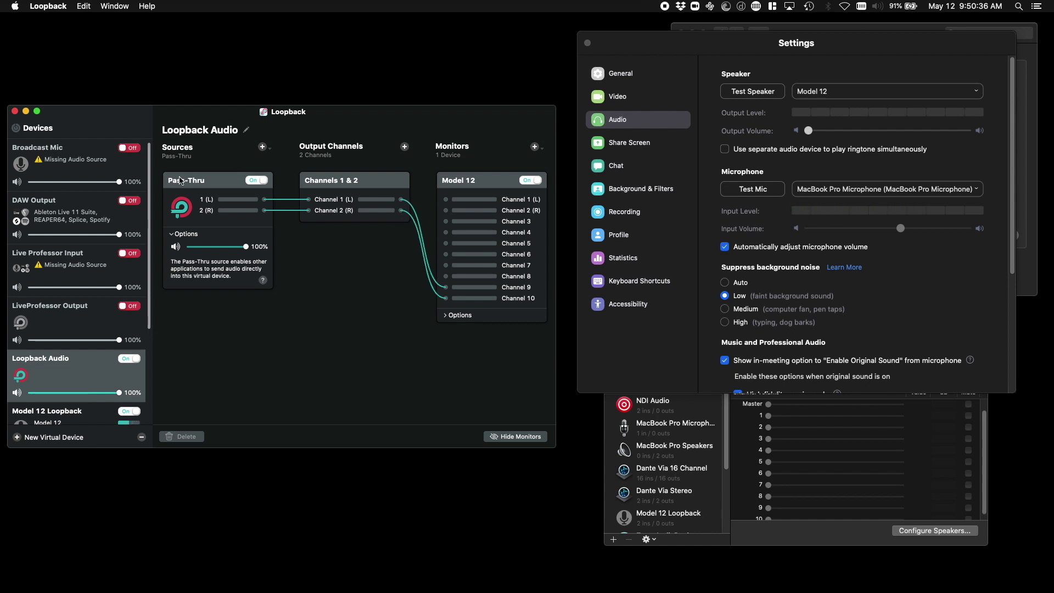
Step: Review the Pass-Thru, Channels 1 & 2 and Model 12 monitor routing
left_click(226, 194)
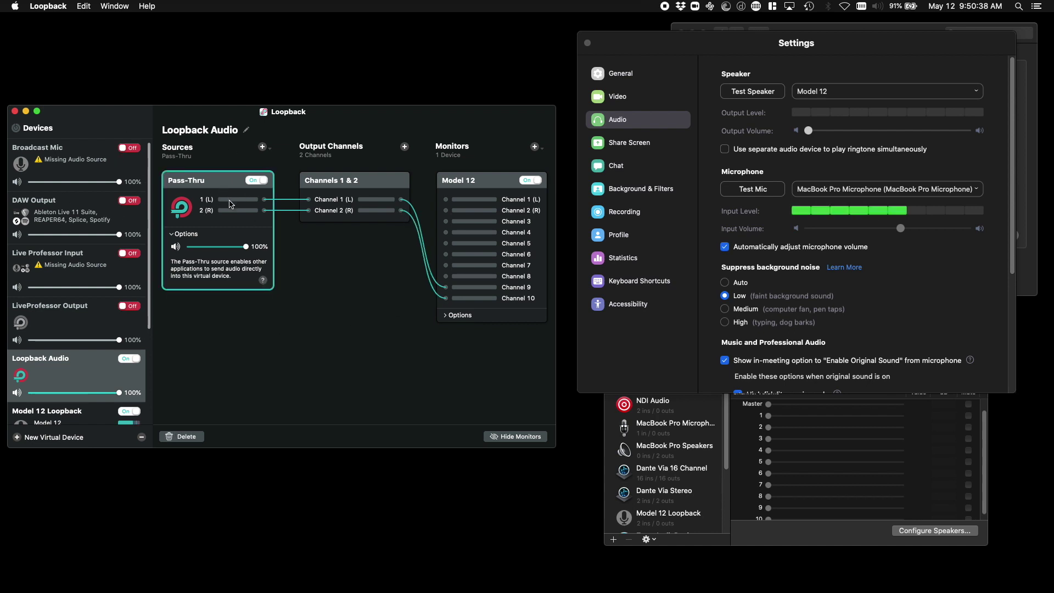
left_click(325, 187)
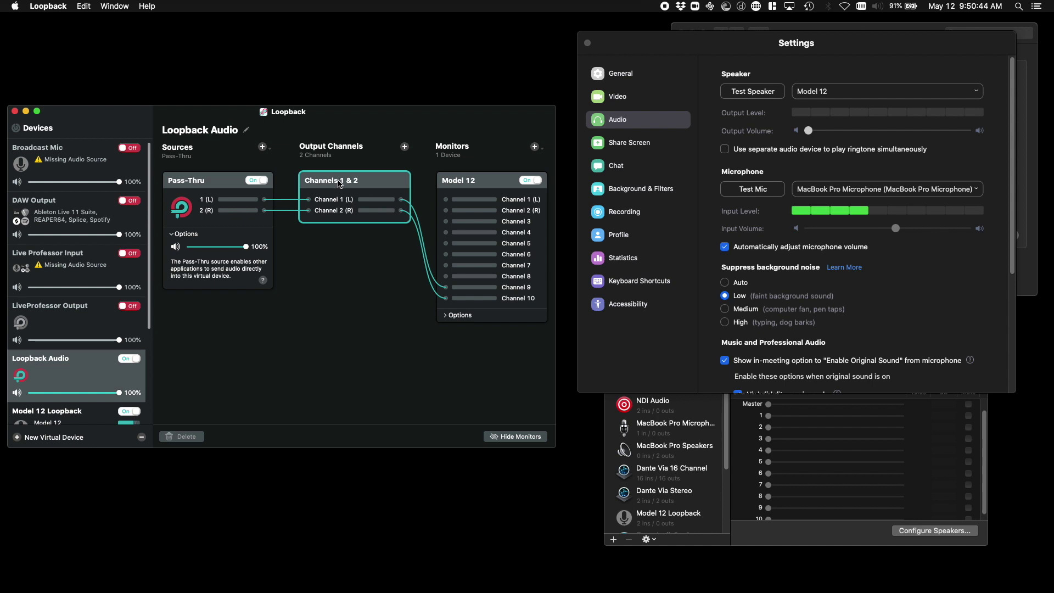
left_click(474, 187)
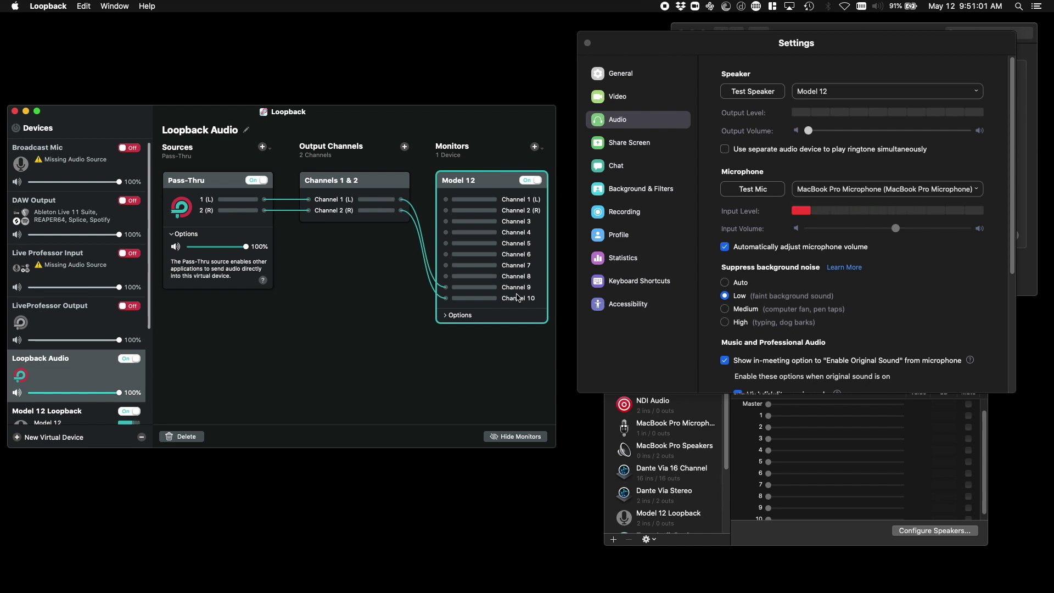
Step: Rename the virtual device 'zoom to m12v2' and choose it as Zoom's speaker output
left_click_drag(728, 45, 314, 113)
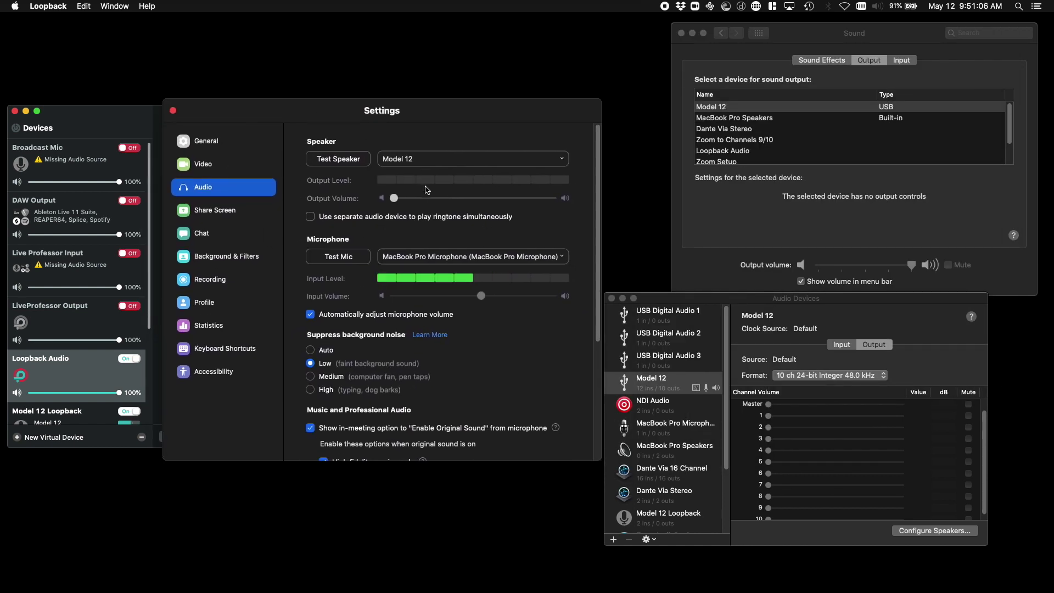
left_click(75, 386)
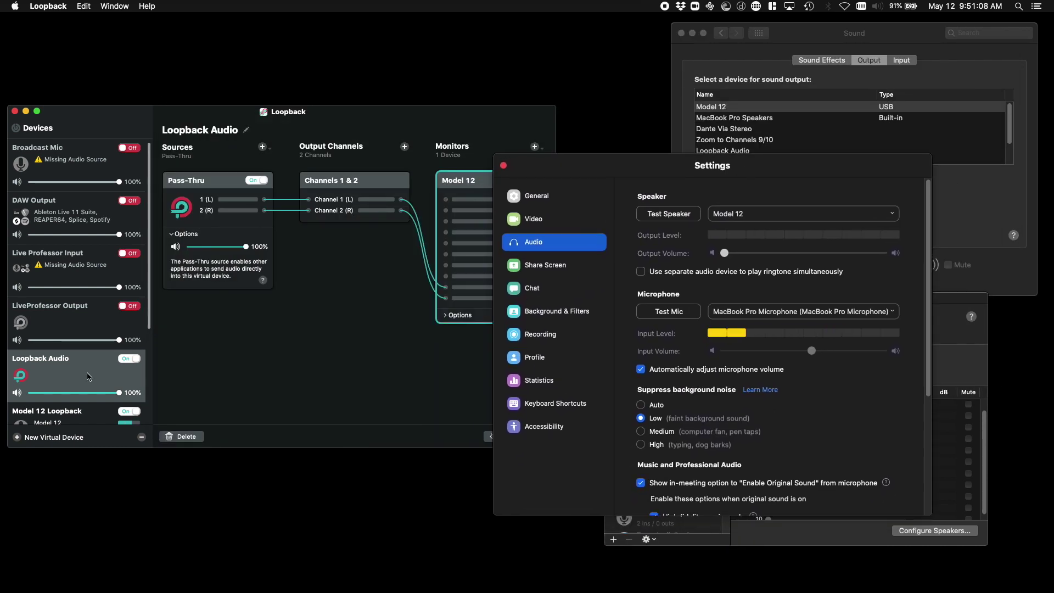
left_click_drag(226, 133, 228, 132)
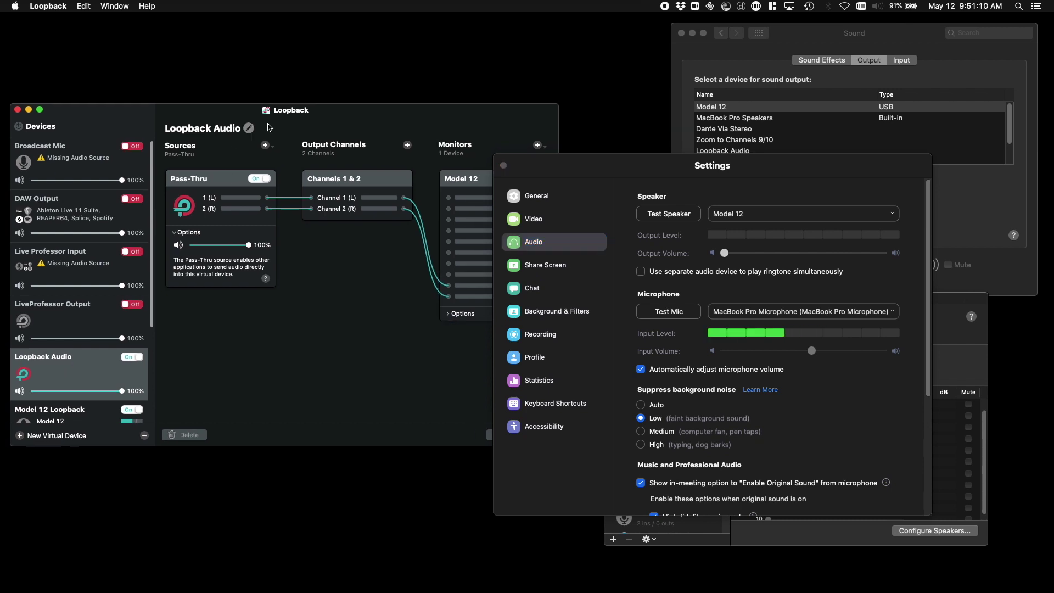
left_click(248, 128)
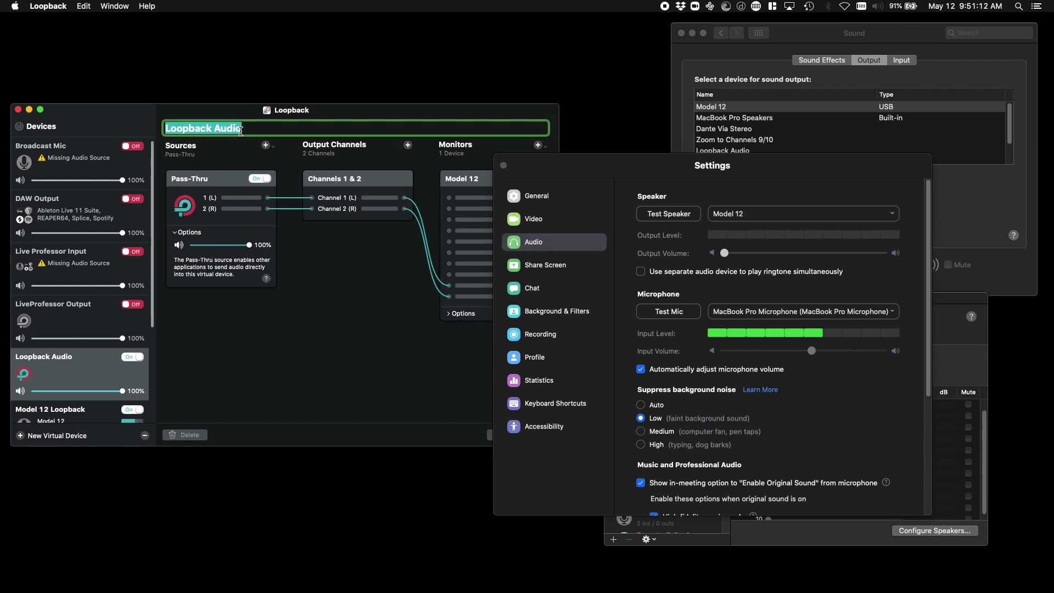
type("zoom to m12")
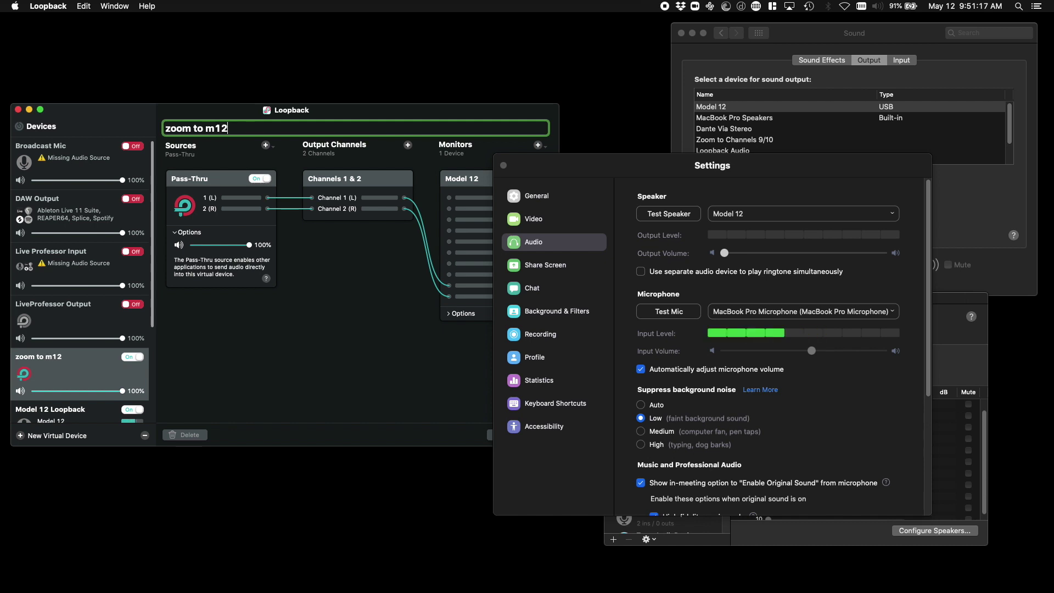
type("v2")
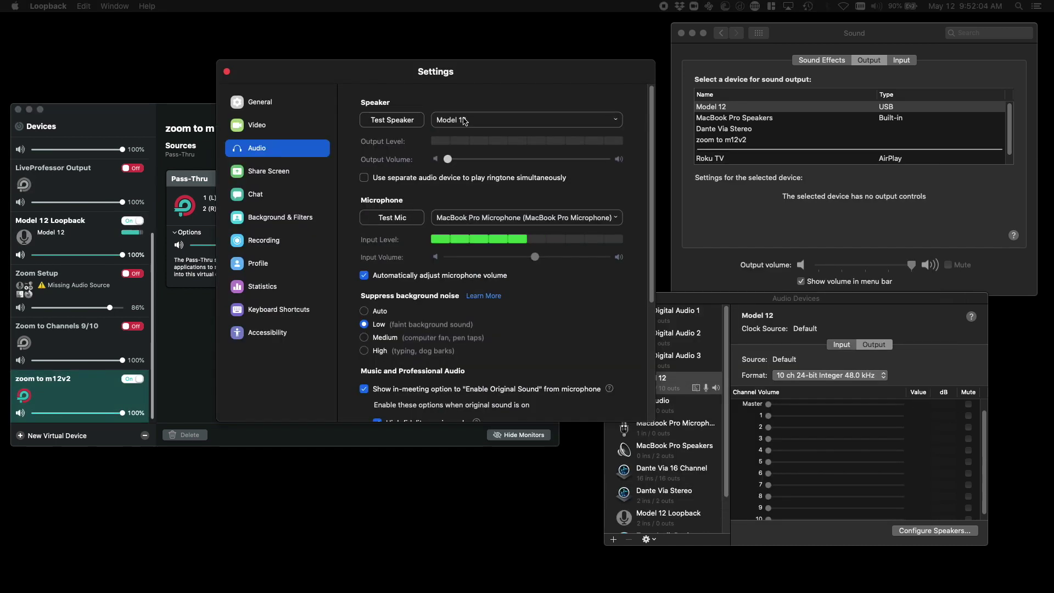
left_click(463, 121)
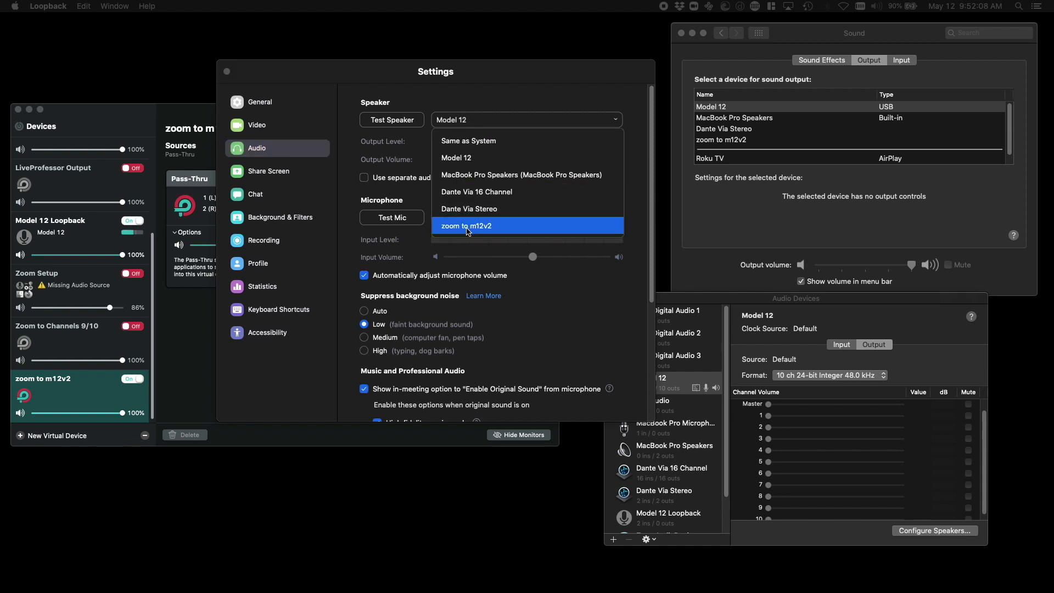
left_click(469, 231)
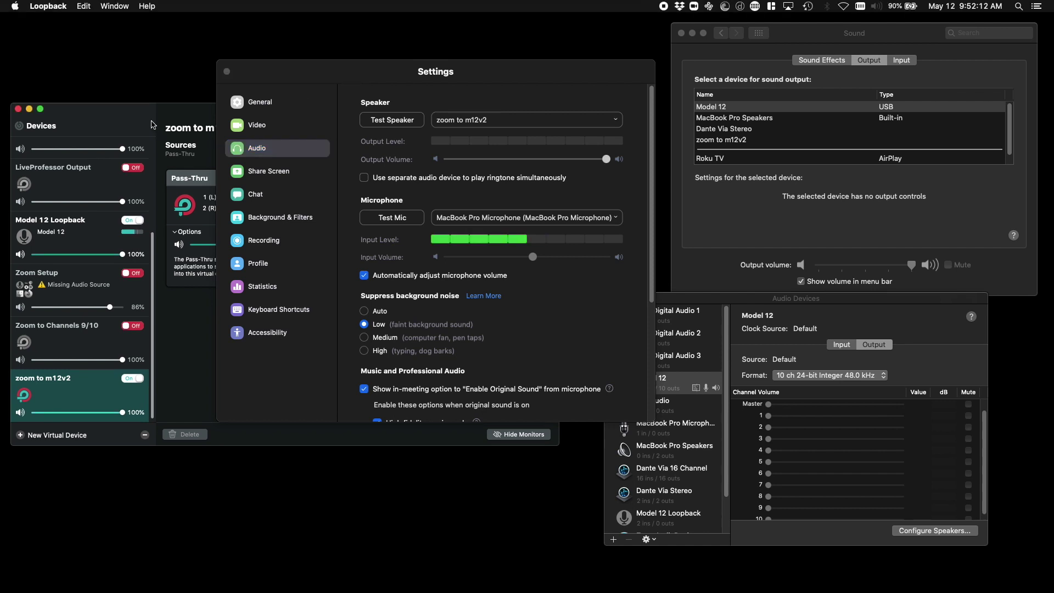
Step: Play Zoom's speaker test through zoom to m12v2, checking Model 12 channels 9 and 10 meters
left_click_drag(399, 121, 781, 214)
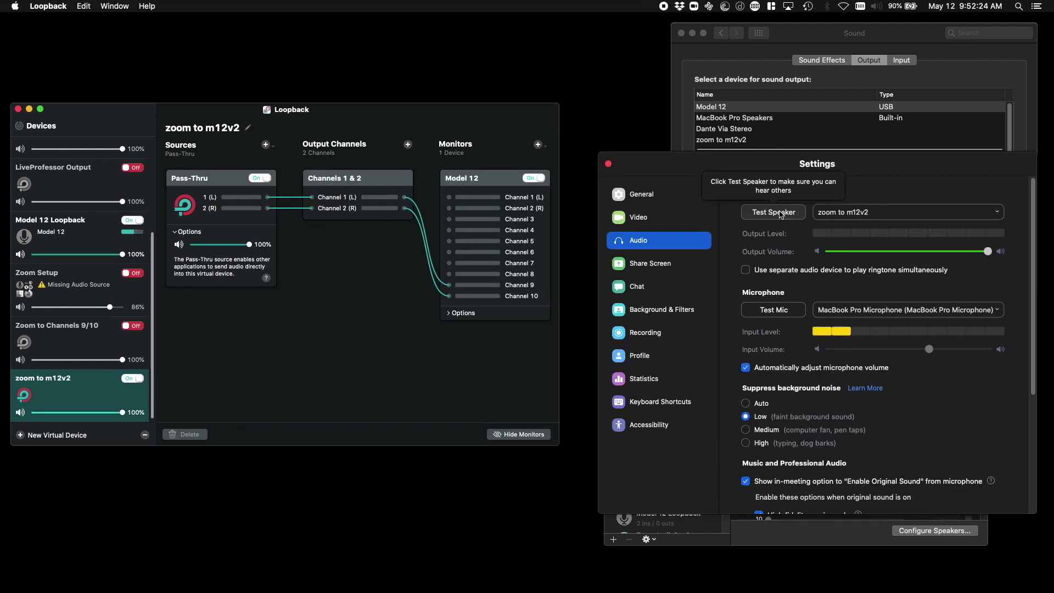
left_click(780, 213)
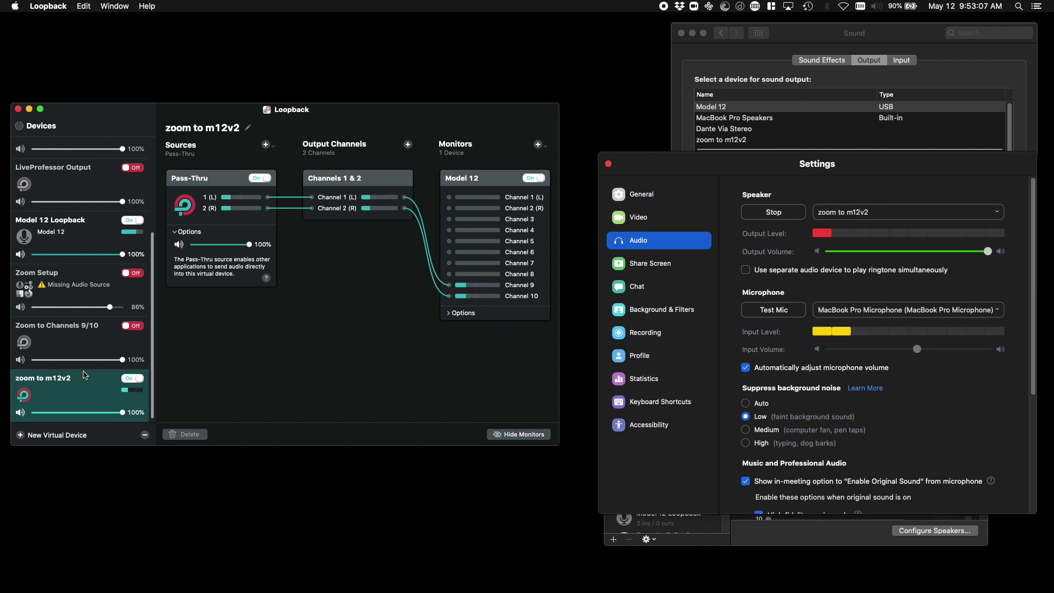
Step: Show the Model 12 Loopback device and inspect its Model 12 source and Channels 1 & 2
left_click(69, 243)
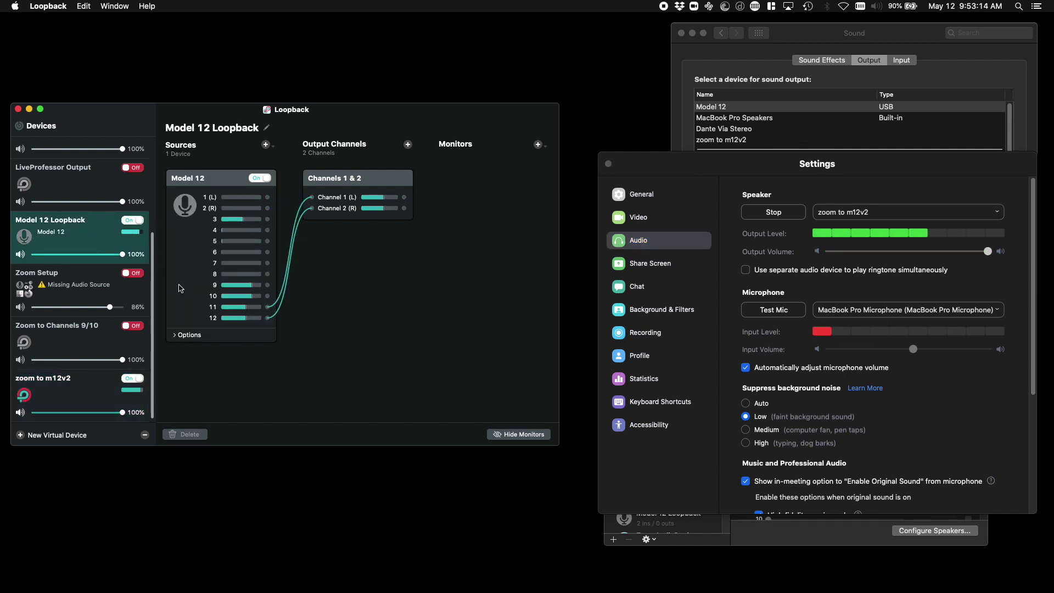
left_click(234, 314)
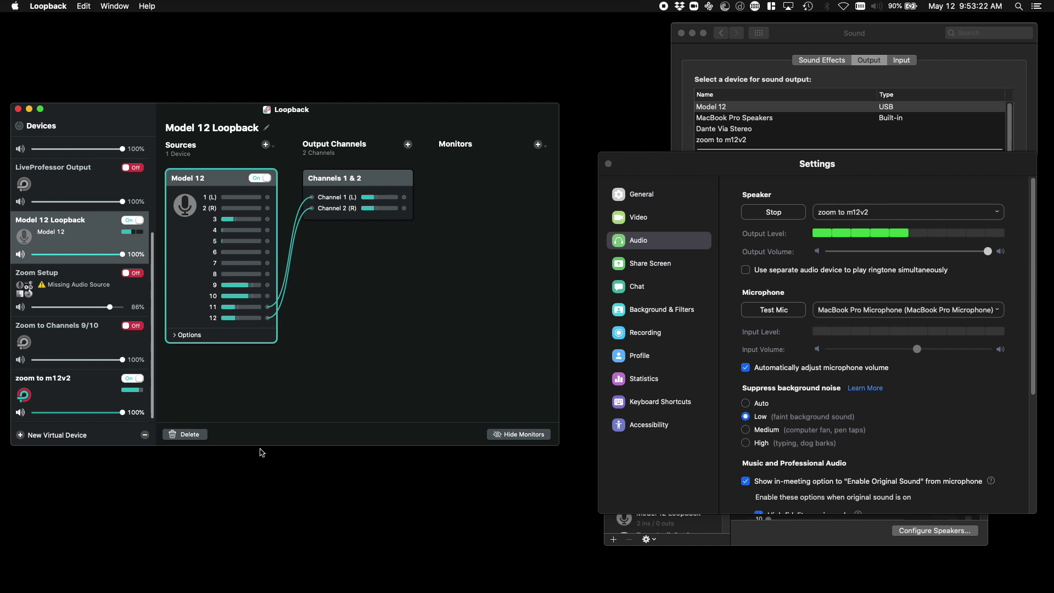
left_click(340, 187)
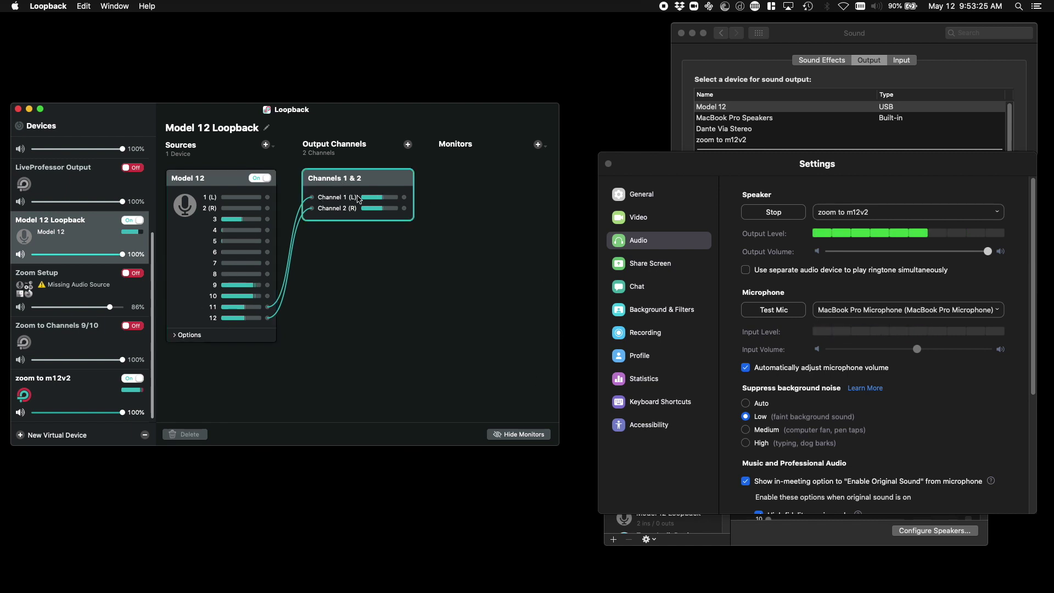